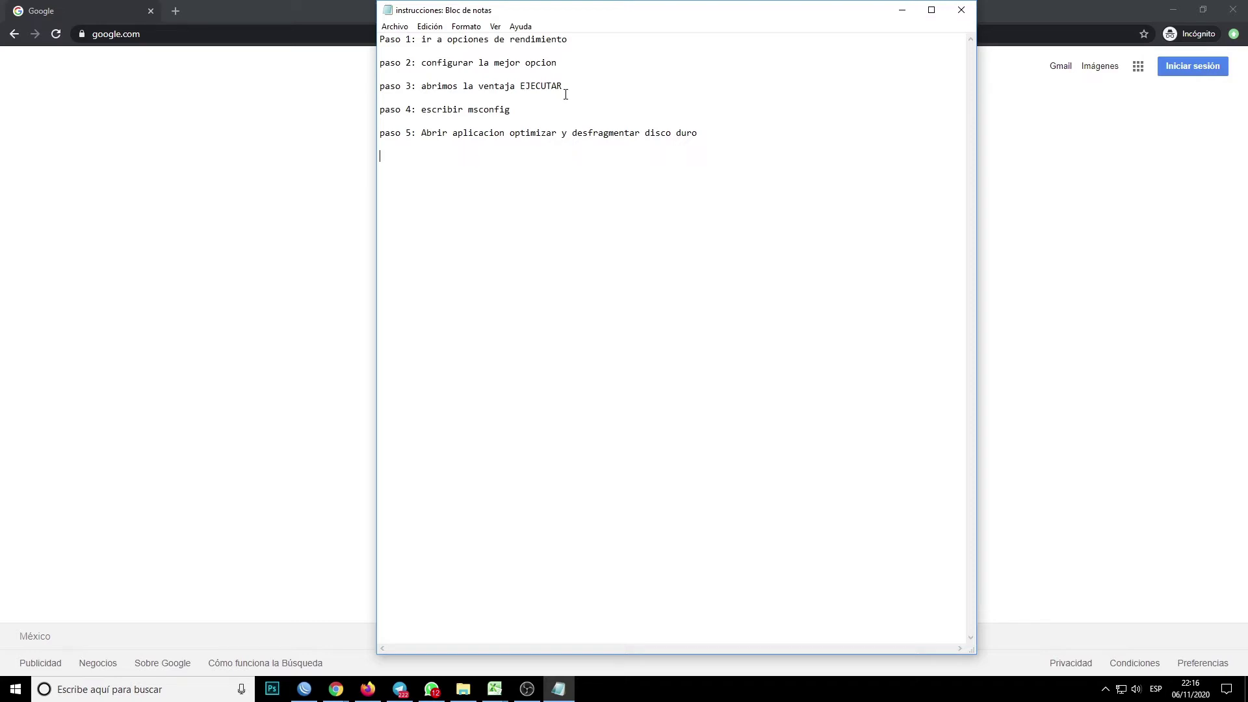
Read the first instruction in the notes about going to the performance options
{"action": "left_click_drag", "start_coordinate": [416, 40], "coordinate": [379, 43]}
{"action": "left_click", "coordinate": [466, 60]}
{"action": "left_click_drag", "start_coordinate": [421, 40], "coordinate": [593, 37]}
{"action": "left_click", "coordinate": [591, 67]}
Switch to File Explorer and open the properties of Este equipo as a maximized system information window
{"action": "key", "text": "super+e"}
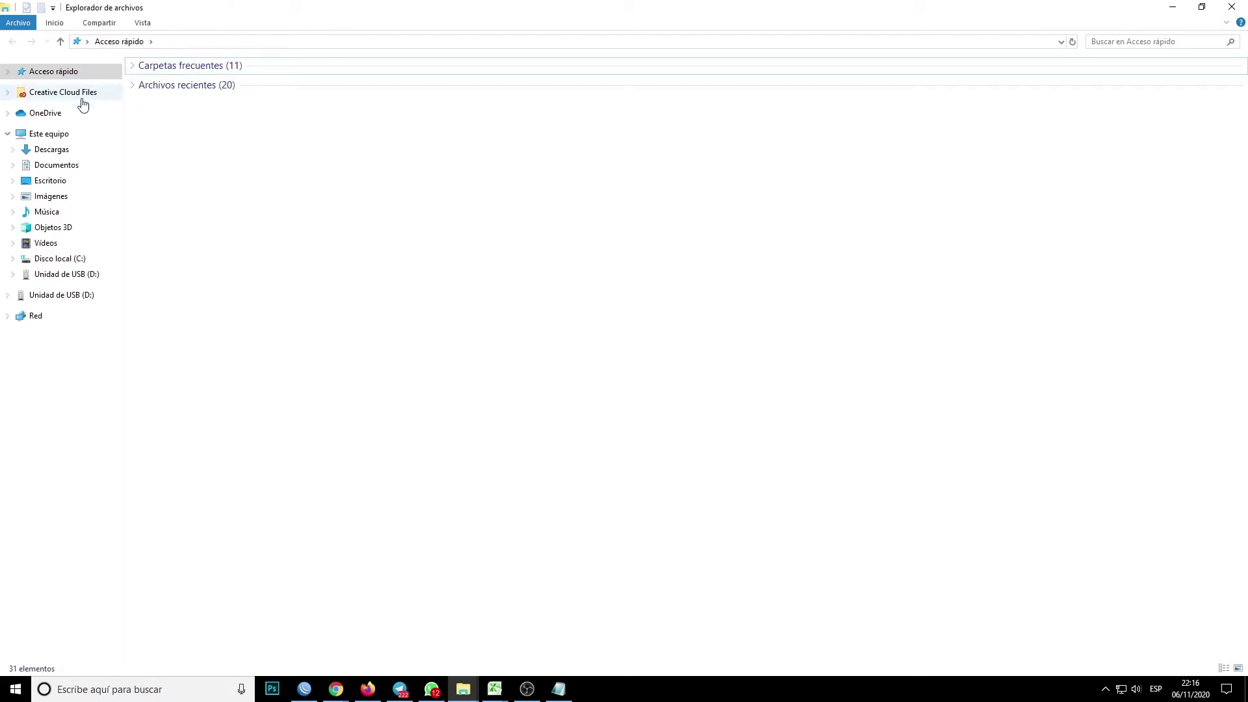
{"action": "left_click", "coordinate": [34, 137]}
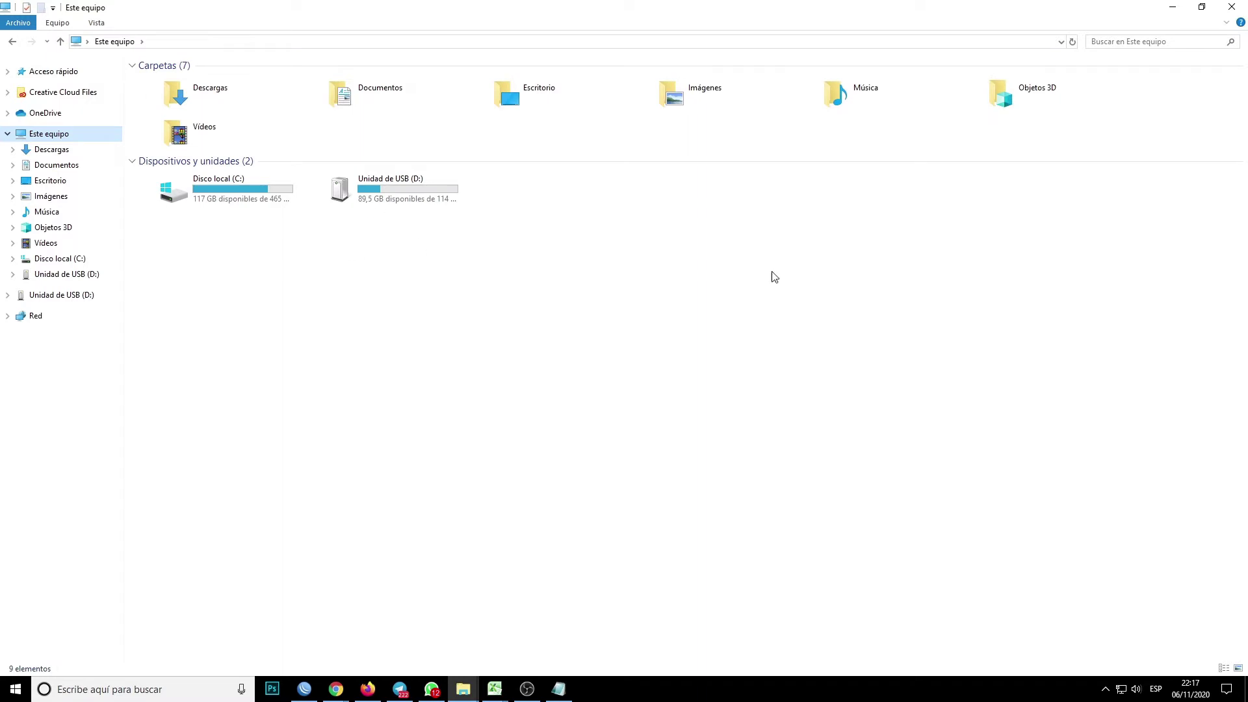
{"action": "right_click", "coordinate": [421, 236]}
{"action": "mouse_move", "coordinate": [497, 281]}
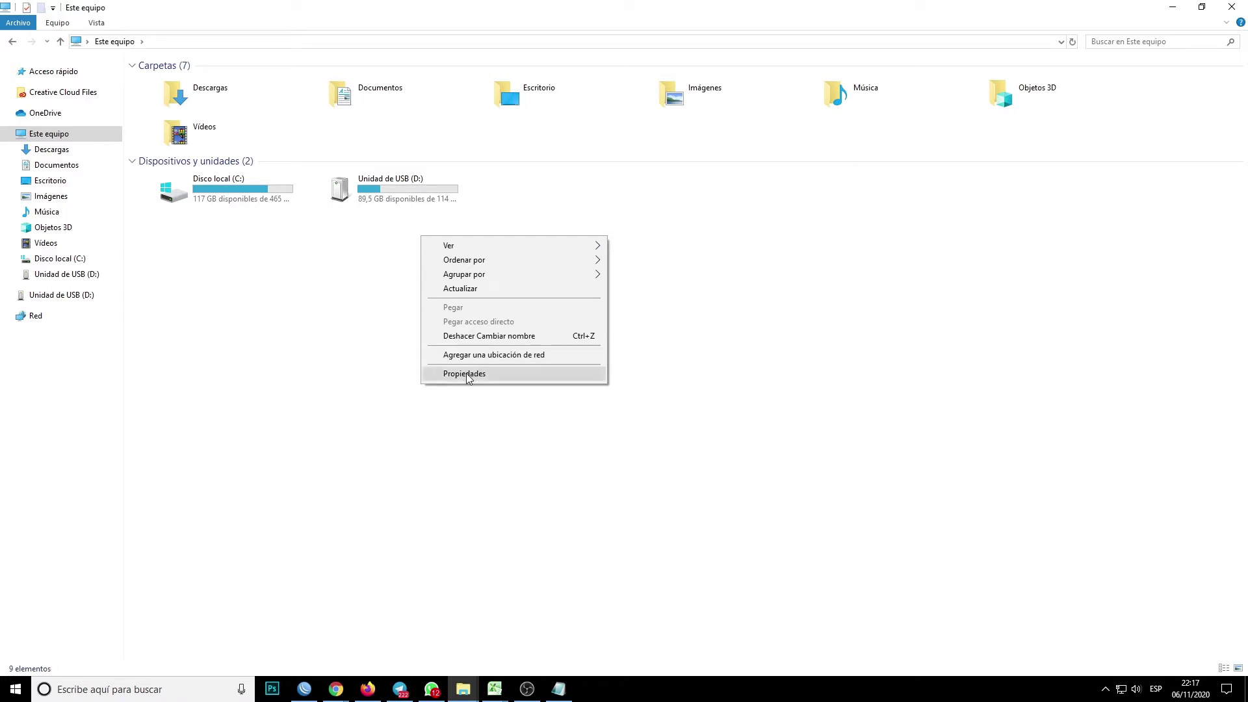
{"action": "left_click", "coordinate": [468, 375]}
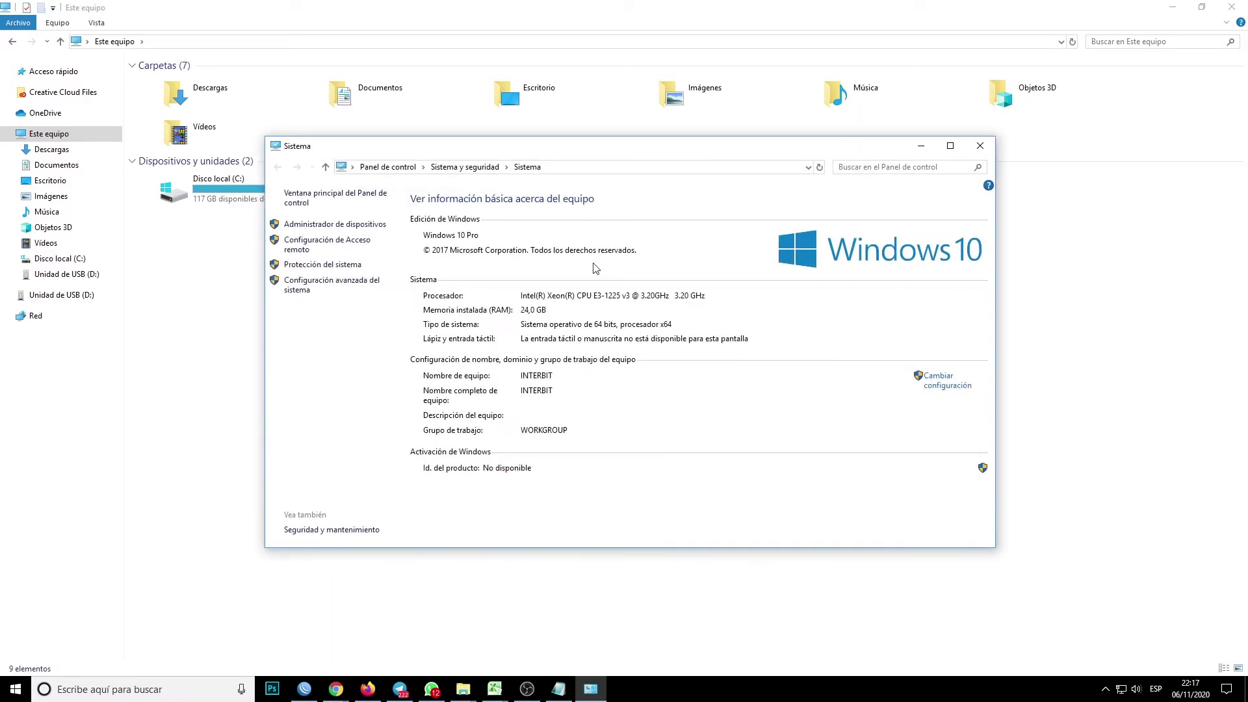
{"action": "left_click", "coordinate": [949, 145]}
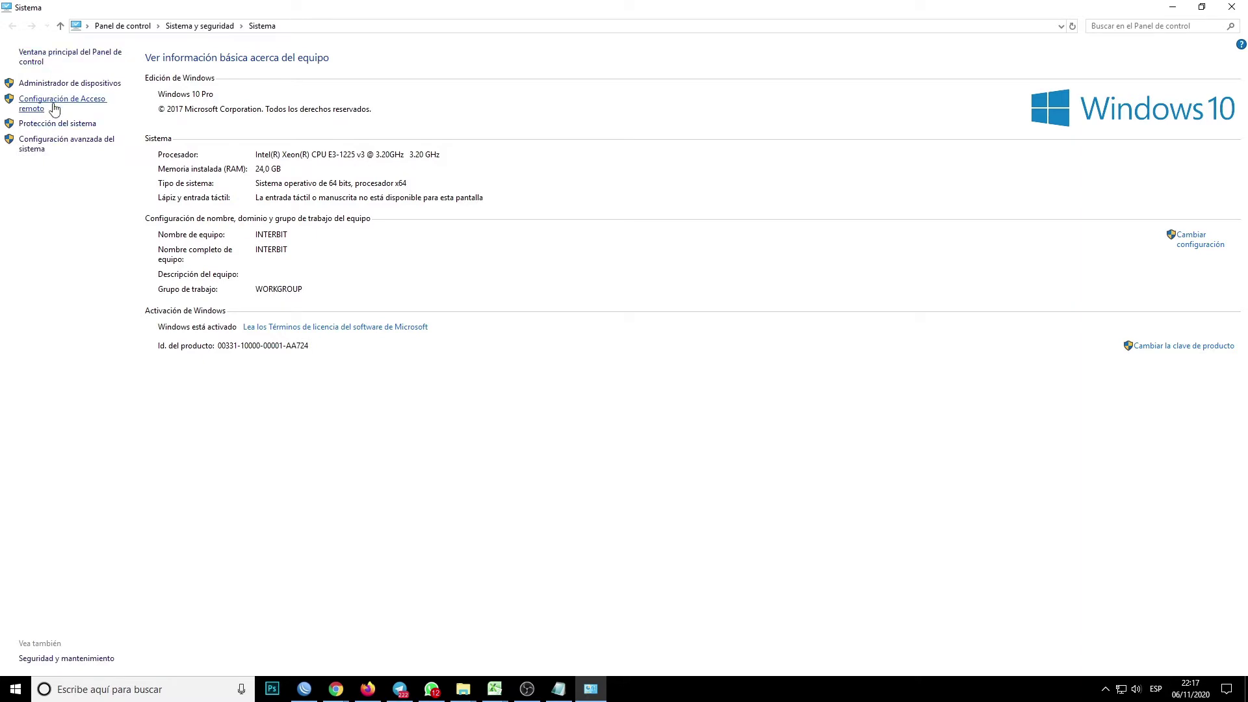
Open the advanced system settings and bring up the Rendimiento configuration
{"action": "left_click", "coordinate": [34, 149]}
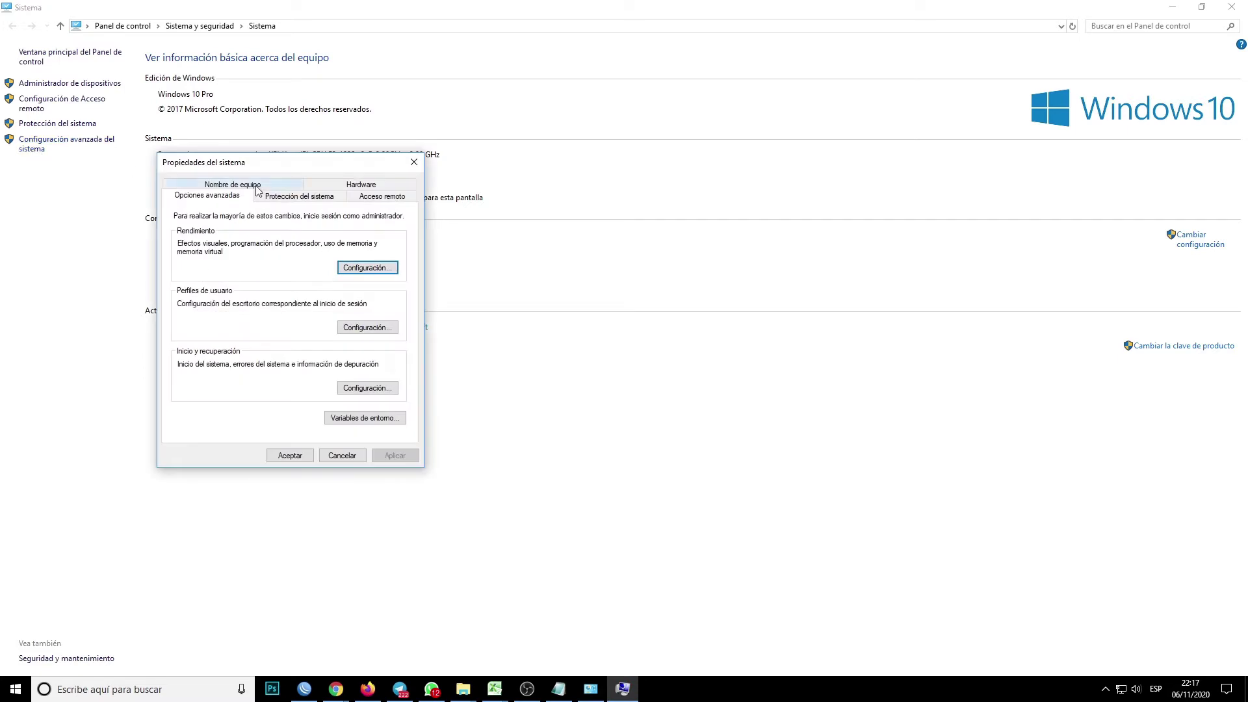
{"action": "left_click_drag", "start_coordinate": [286, 168], "coordinate": [381, 135]}
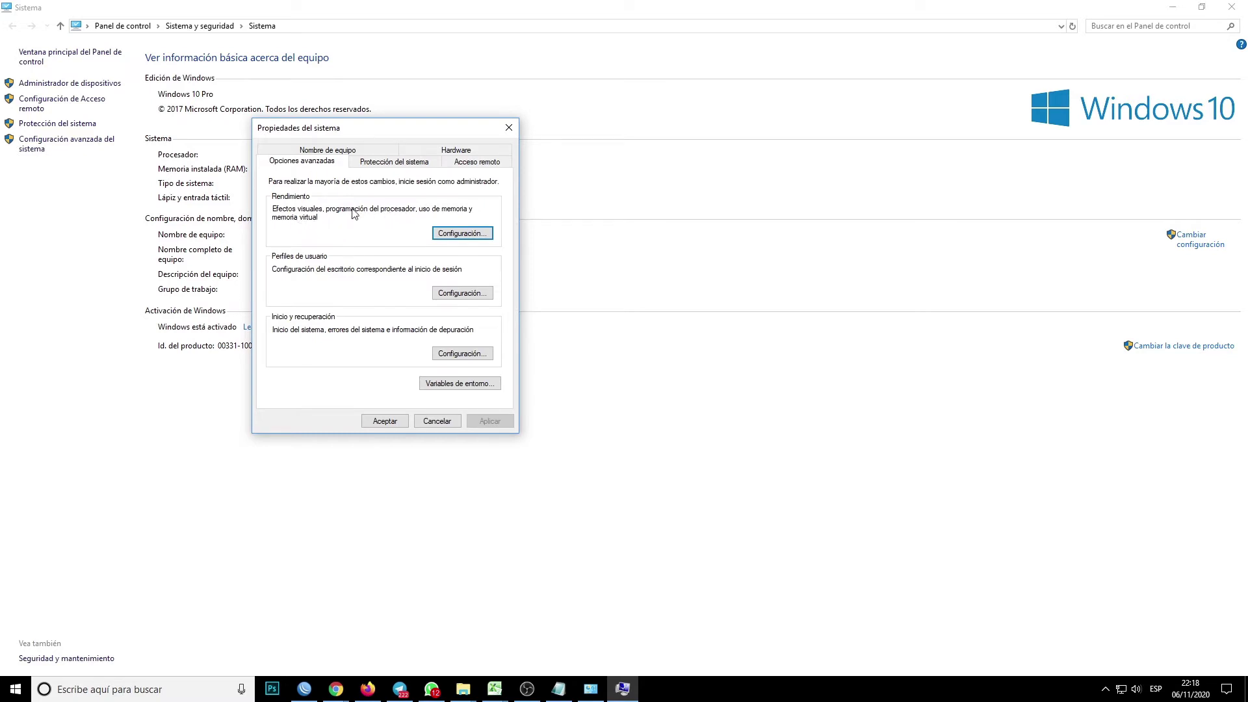
{"action": "left_click", "coordinate": [475, 238]}
{"action": "left_click_drag", "start_coordinate": [402, 189], "coordinate": [466, 93]}
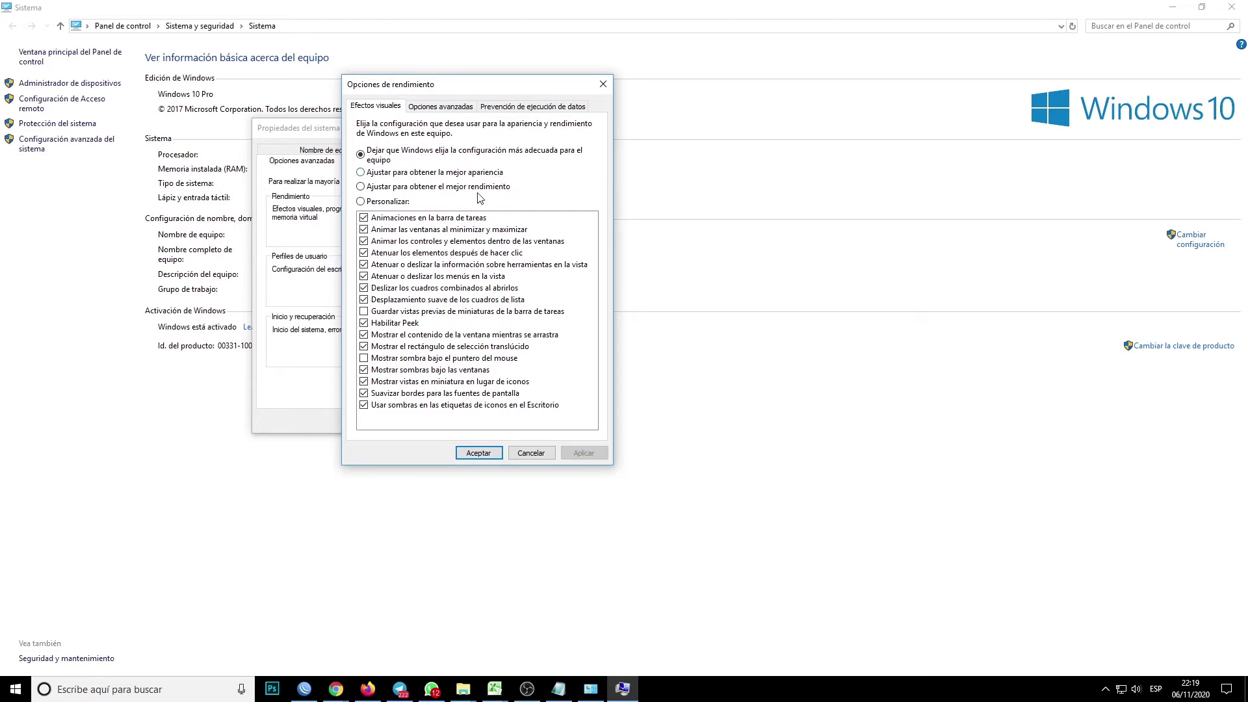
Set the visual effects to "Ajustar para obtener el mejor rendimiento" and accept the performance options and system properties
{"action": "left_click", "coordinate": [369, 174]}
{"action": "left_click", "coordinate": [362, 188]}
{"action": "left_click", "coordinate": [486, 452]}
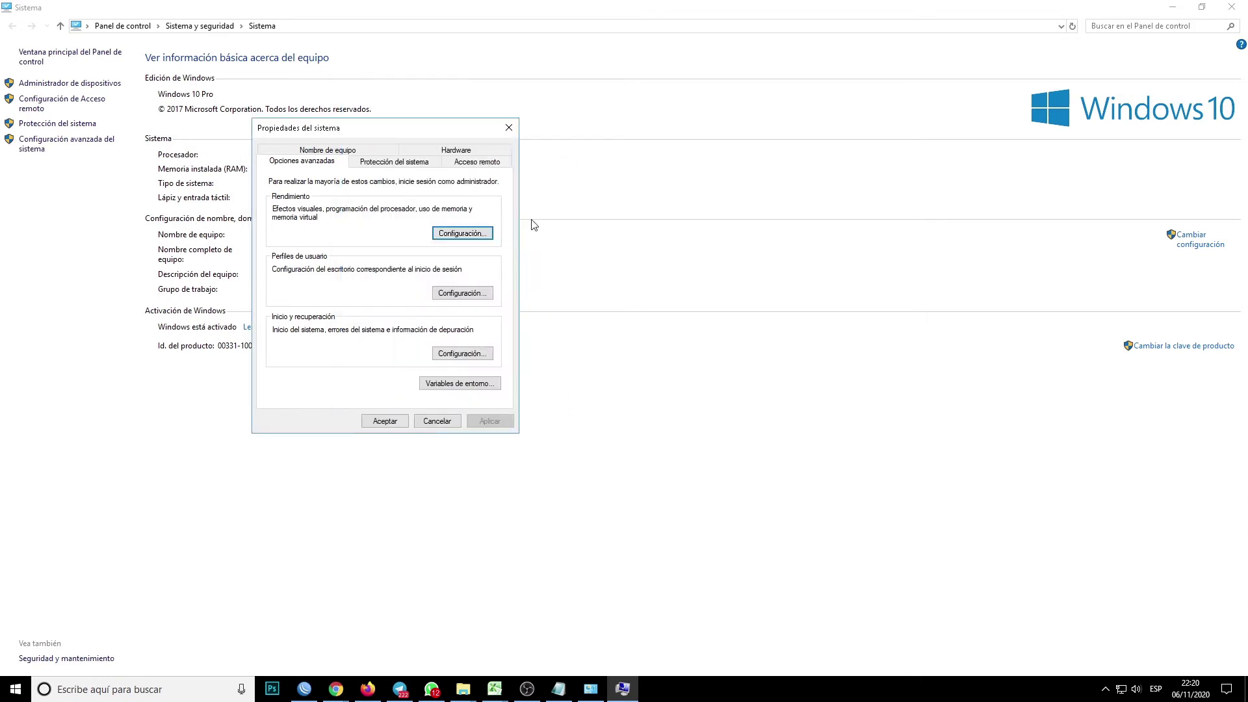
{"action": "left_click", "coordinate": [385, 422]}
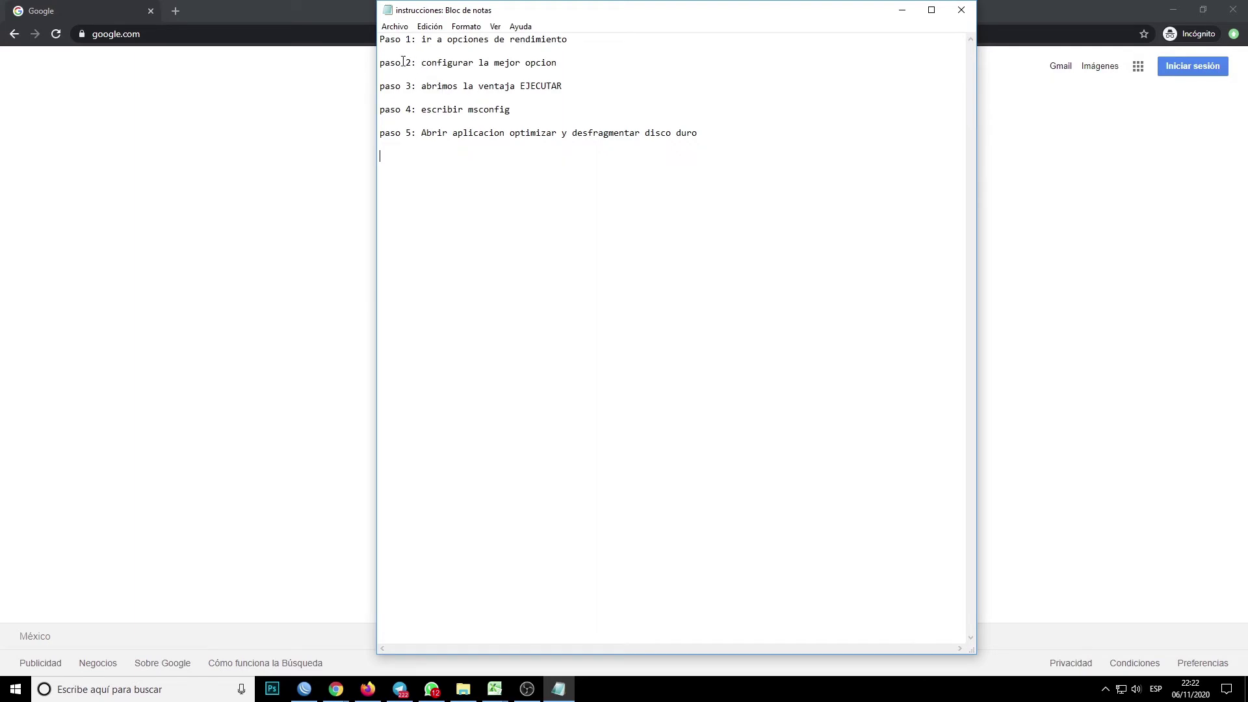
Read instructions 2 to 4 in the notes, covering the best option, the EJECUTAR window and msconfig
{"action": "left_click_drag", "start_coordinate": [401, 62], "coordinate": [595, 70]}
{"action": "left_click", "coordinate": [463, 95]}
{"action": "left_click_drag", "start_coordinate": [385, 86], "coordinate": [563, 85]}
{"action": "left_click_drag", "start_coordinate": [421, 109], "coordinate": [498, 116]}
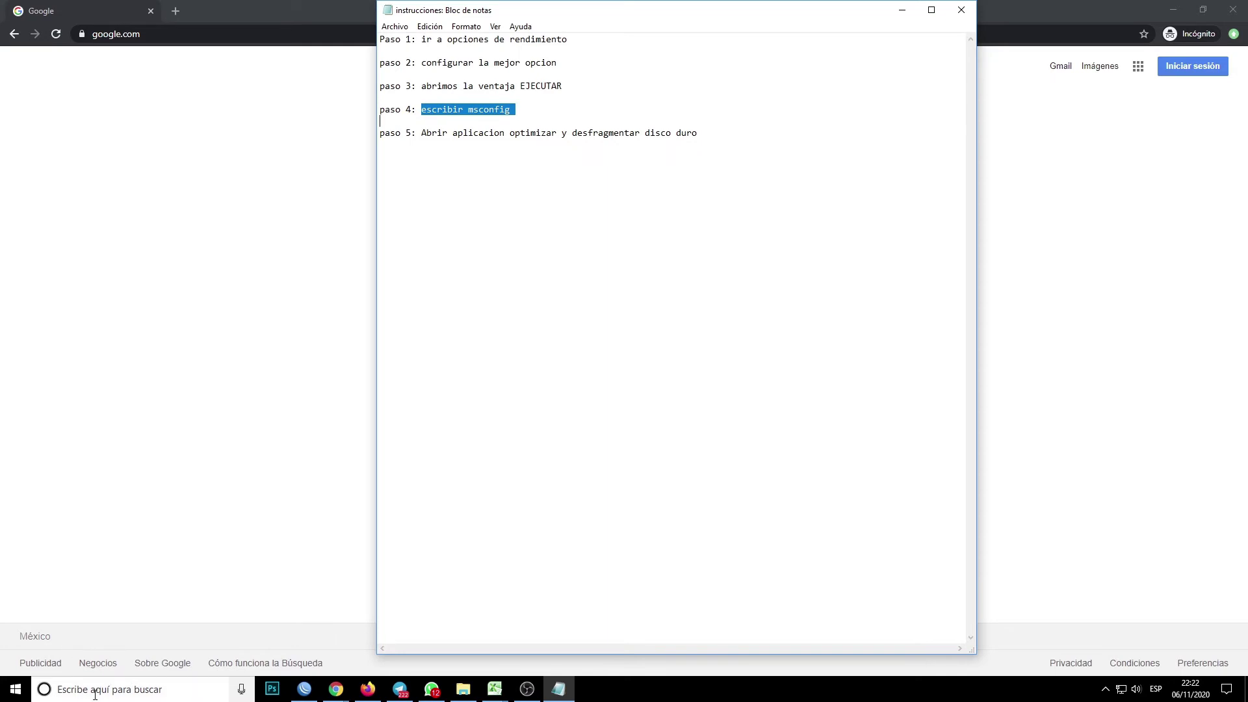
{"action": "left_click", "coordinate": [95, 694]}
{"action": "type", "text": "eje"}
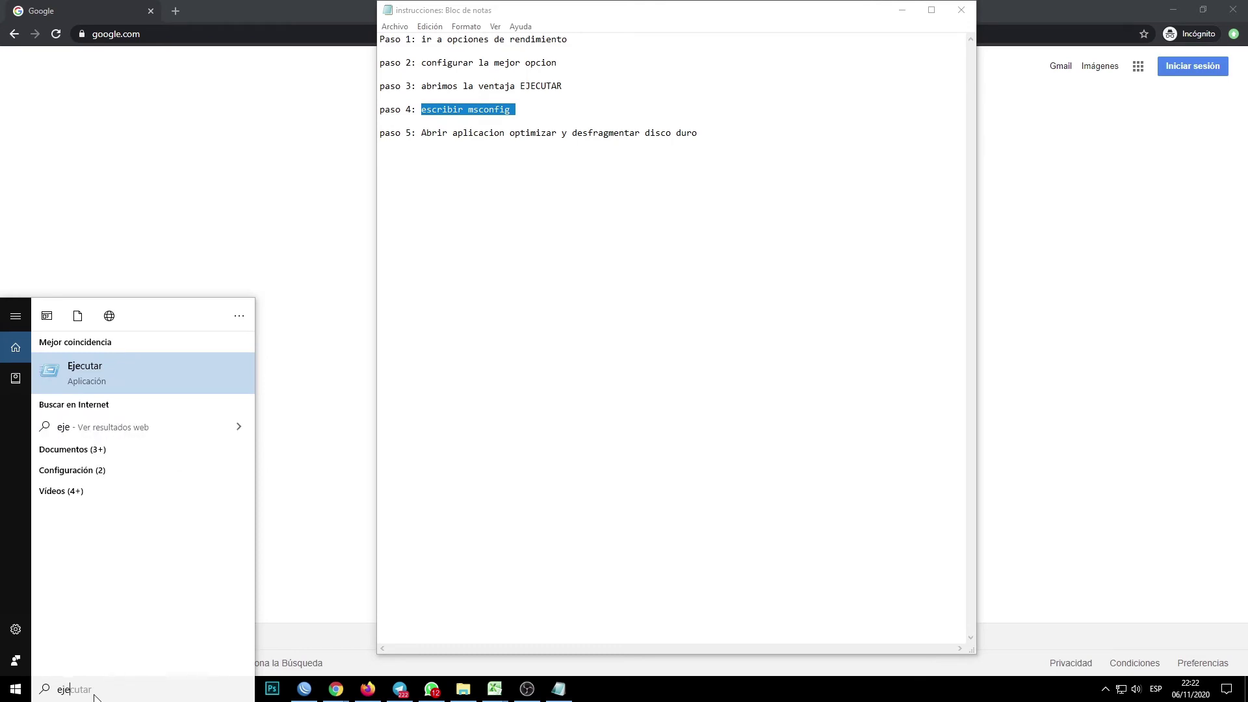
{"action": "left_click", "coordinate": [101, 383]}
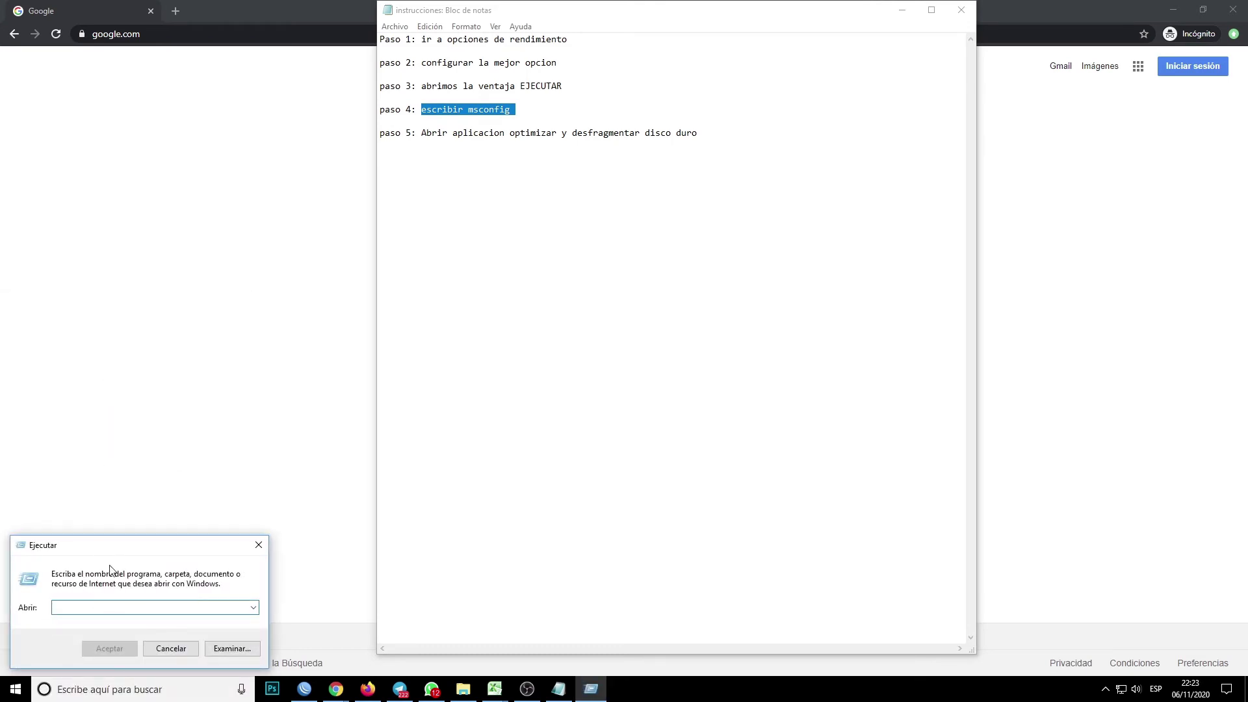
{"action": "left_click", "coordinate": [259, 545]}
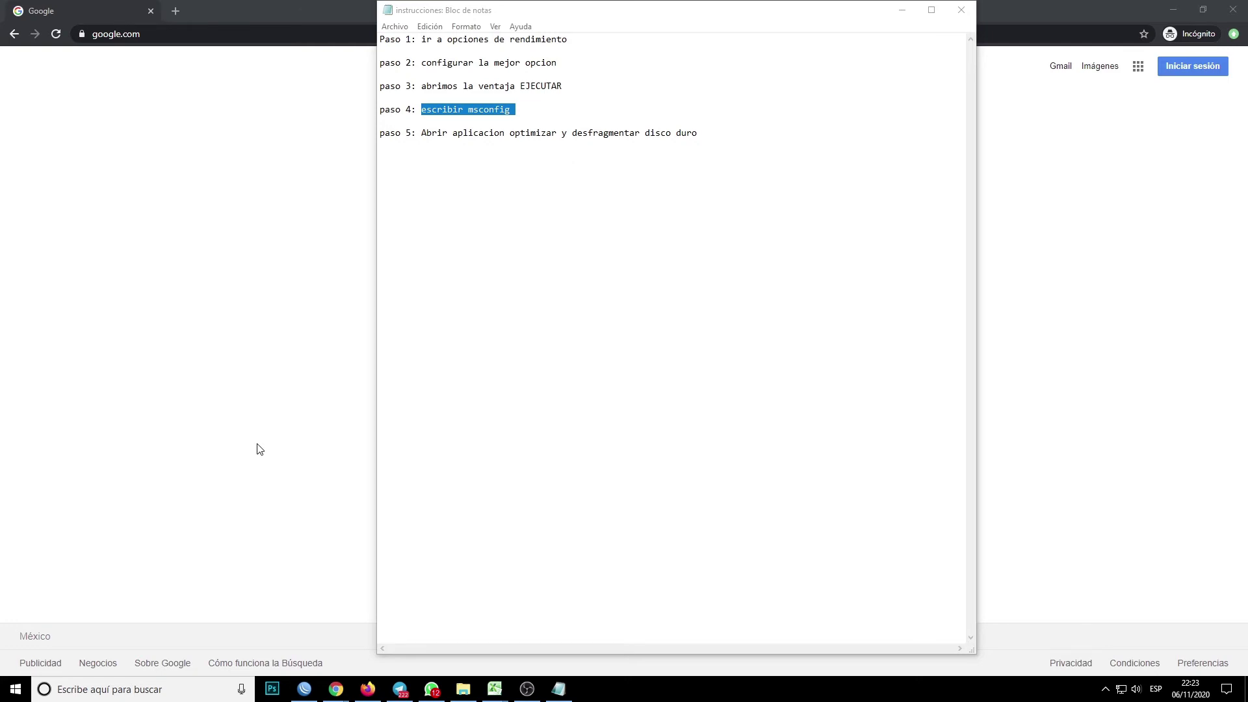
Open the Run window and launch System Configuration with the command msconfig
{"action": "key", "text": "super+r"}
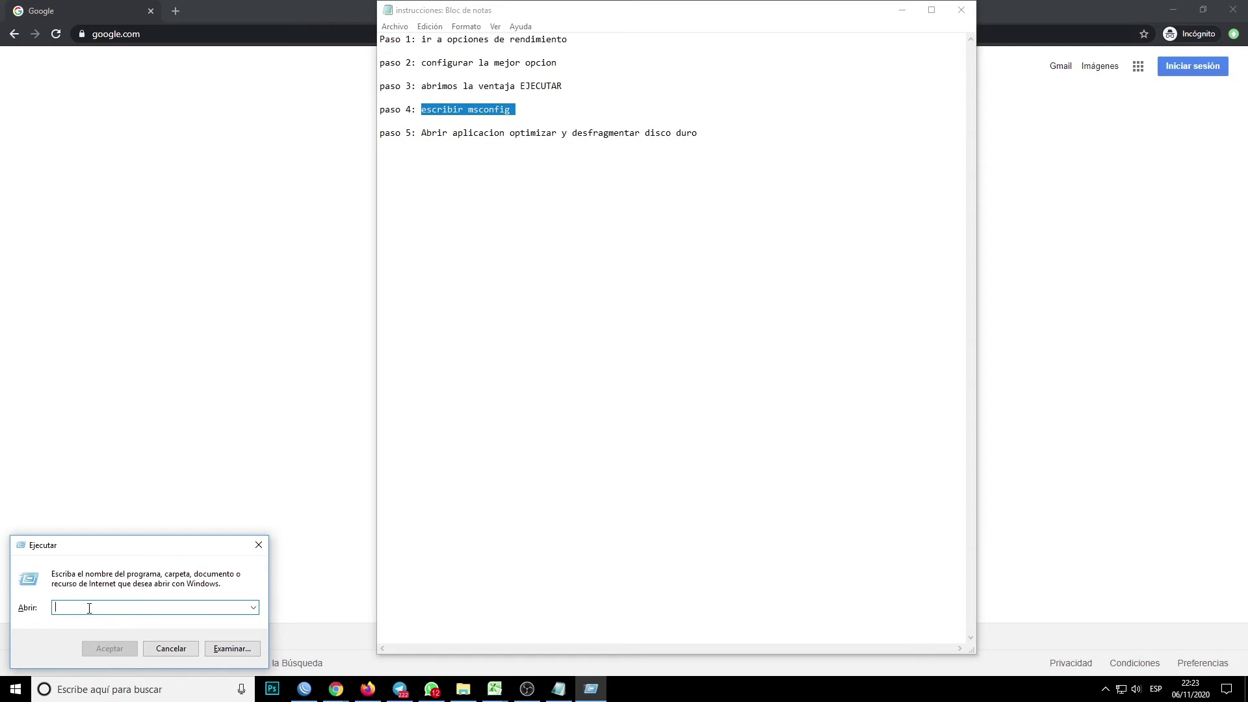
{"action": "type", "text": "ms"}
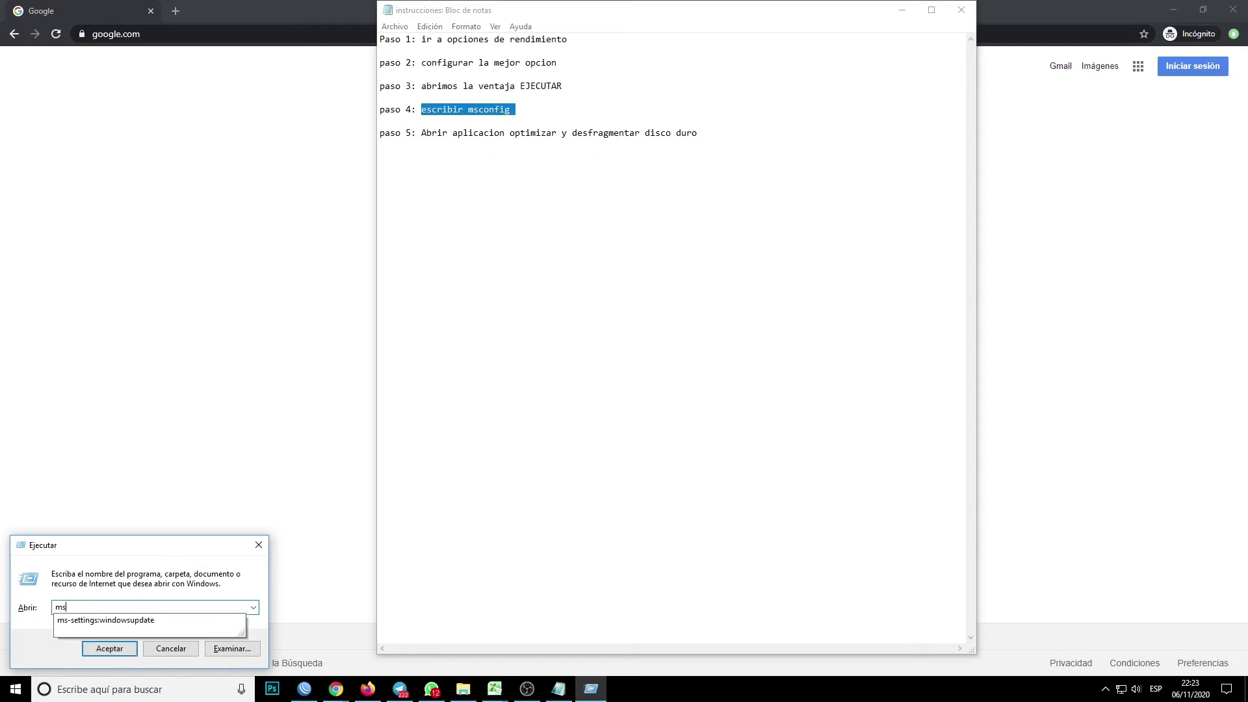
{"action": "type", "text": "co"}
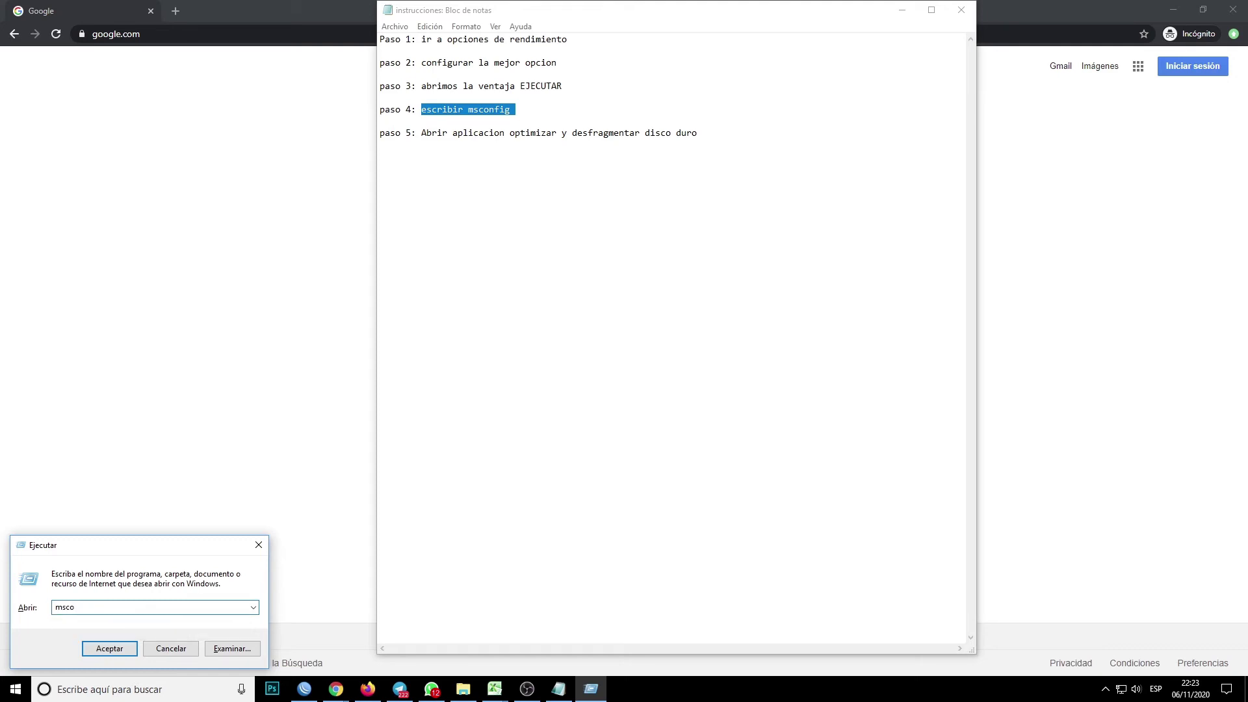
{"action": "type", "text": "nfig"}
{"action": "left_click", "coordinate": [105, 648]}
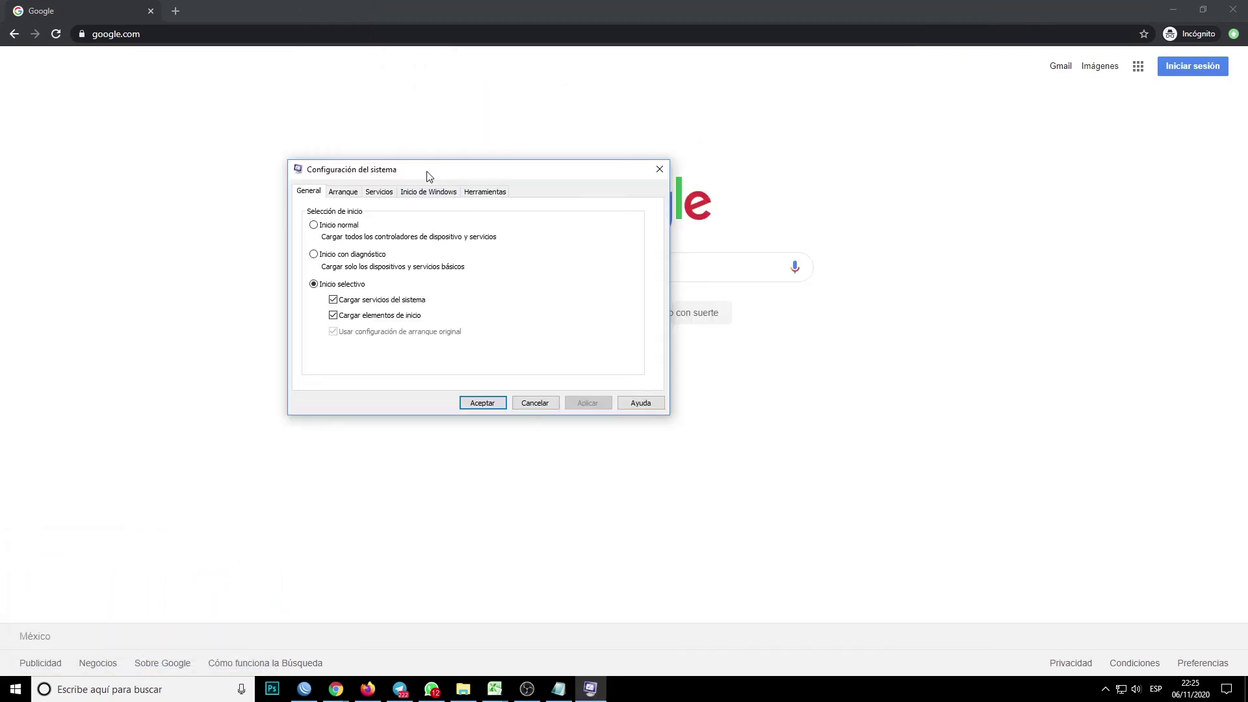
{"action": "left_click_drag", "start_coordinate": [426, 170], "coordinate": [536, 153]}
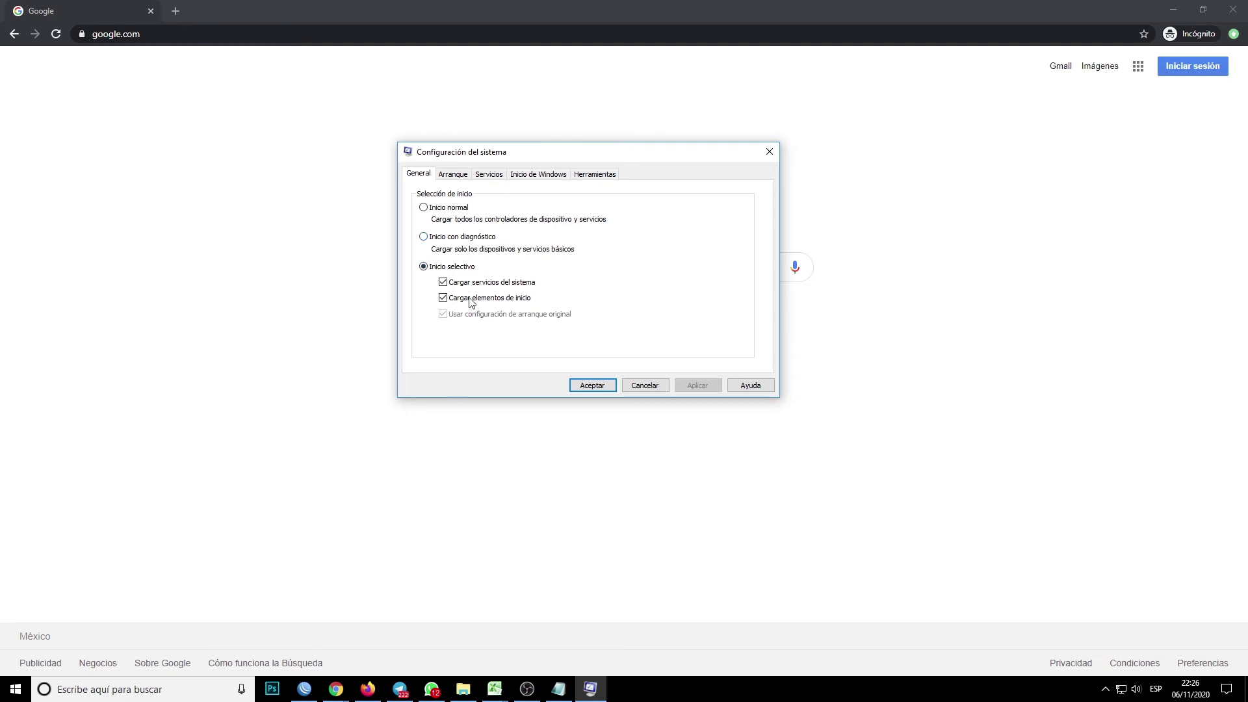
{"action": "left_click_drag", "start_coordinate": [483, 153], "coordinate": [445, 150]}
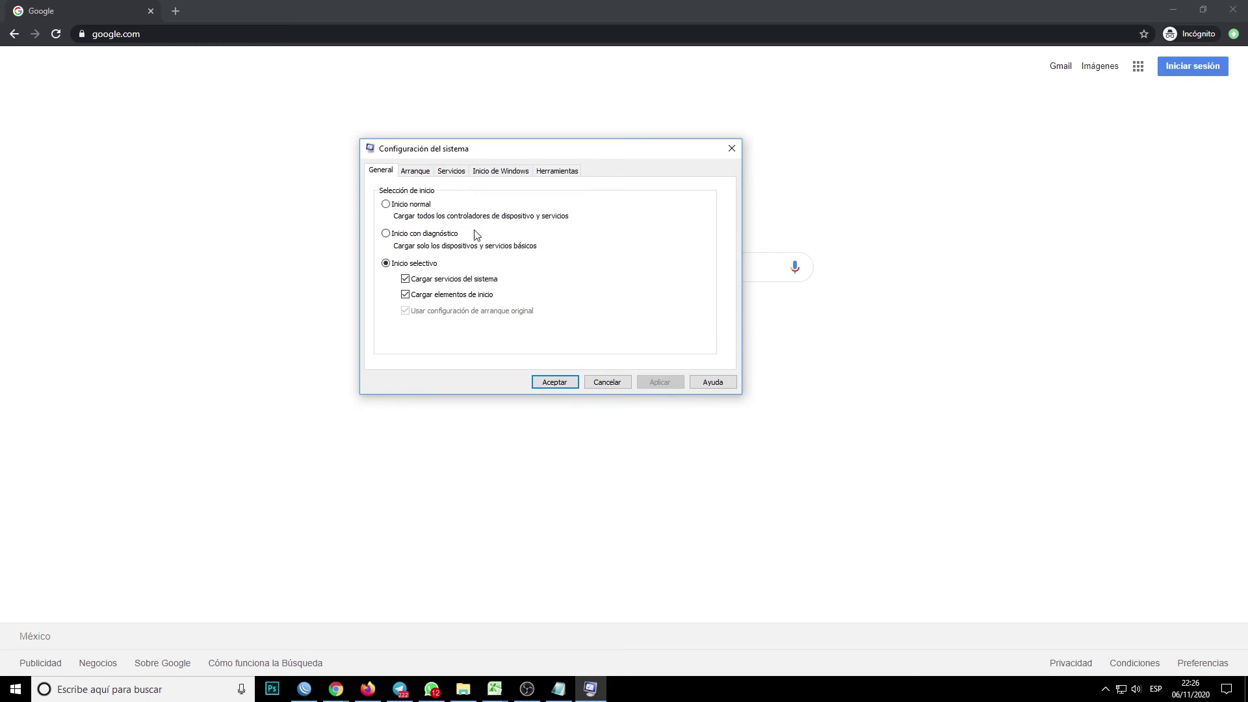
Set the Windows 10 boot wait time to 15 seconds, and replace that value with 2 seconds
{"action": "left_click", "coordinate": [412, 171]}
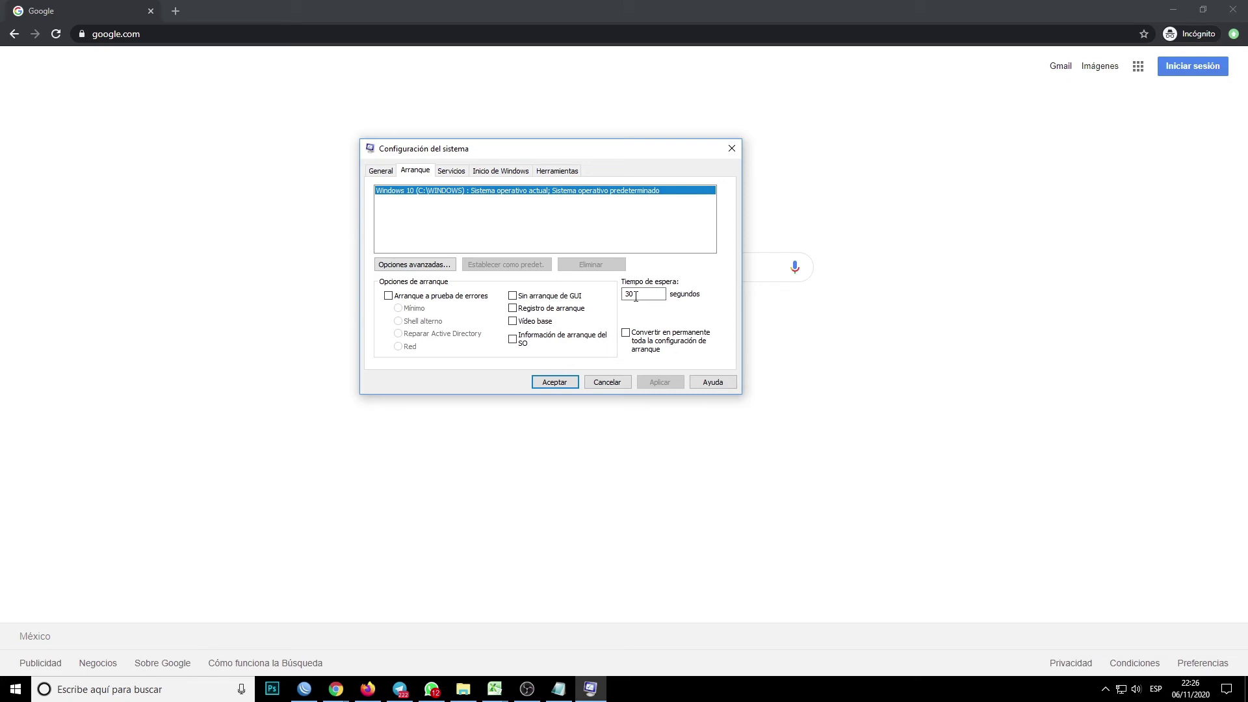
{"action": "left_click_drag", "start_coordinate": [636, 297], "coordinate": [624, 299]}
{"action": "type", "text": "15"}
{"action": "double_click", "coordinate": [633, 298]}
{"action": "type", "text": "2"}
{"action": "left_click_drag", "start_coordinate": [639, 294], "coordinate": [624, 294]}
Look through the list of Windows services in System Configuration
{"action": "left_click", "coordinate": [455, 172]}
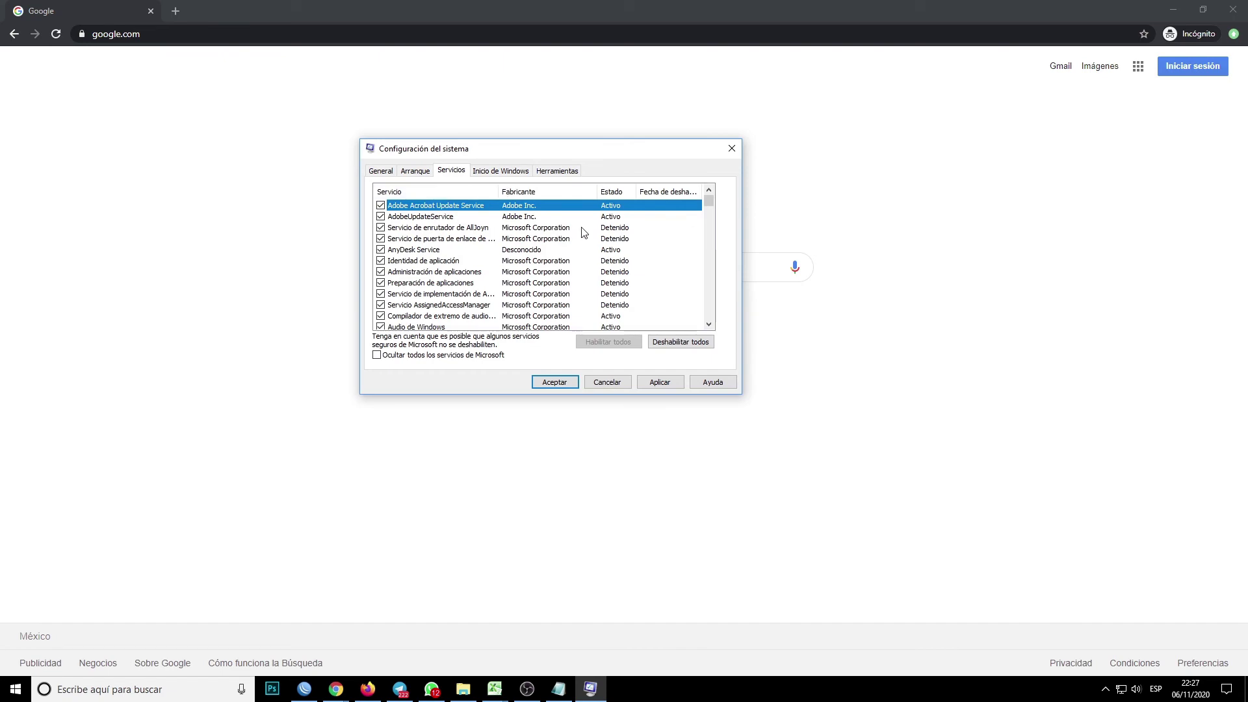
{"action": "mouse_move", "coordinate": [709, 202]}
{"action": "left_mouse_down"}
{"action": "mouse_move", "coordinate": [693, 325]}
{"action": "mouse_move", "coordinate": [710, 198]}
{"action": "left_mouse_up"}
Open the Task Manager's list of startup programs from System Configuration and inspect the options available for AcroTray
{"action": "left_click", "coordinate": [494, 172]}
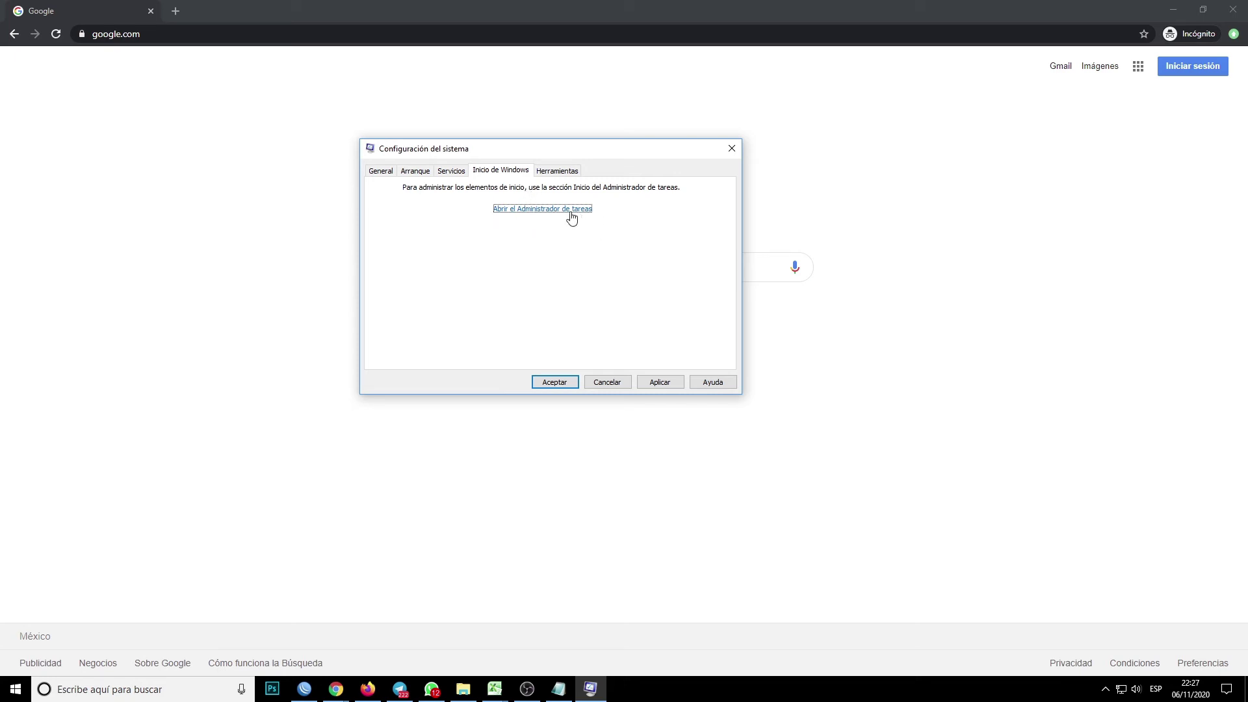
{"action": "left_click", "coordinate": [538, 209]}
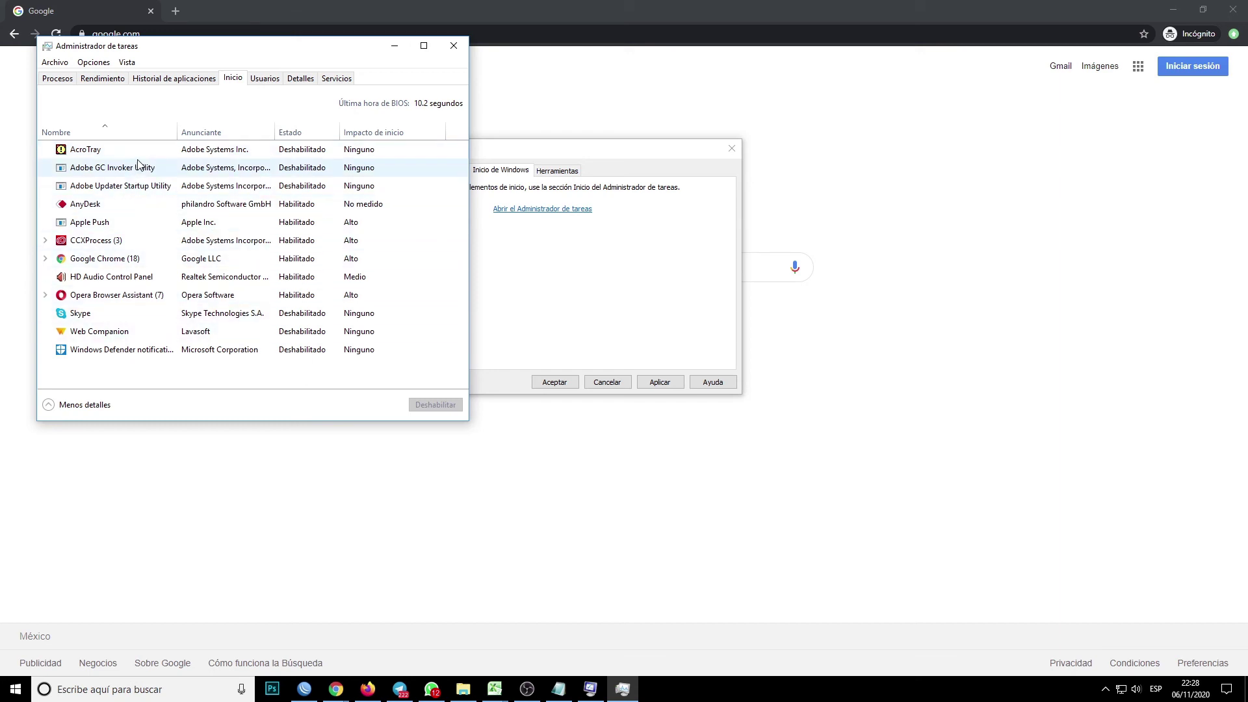
{"action": "right_click", "coordinate": [307, 156]}
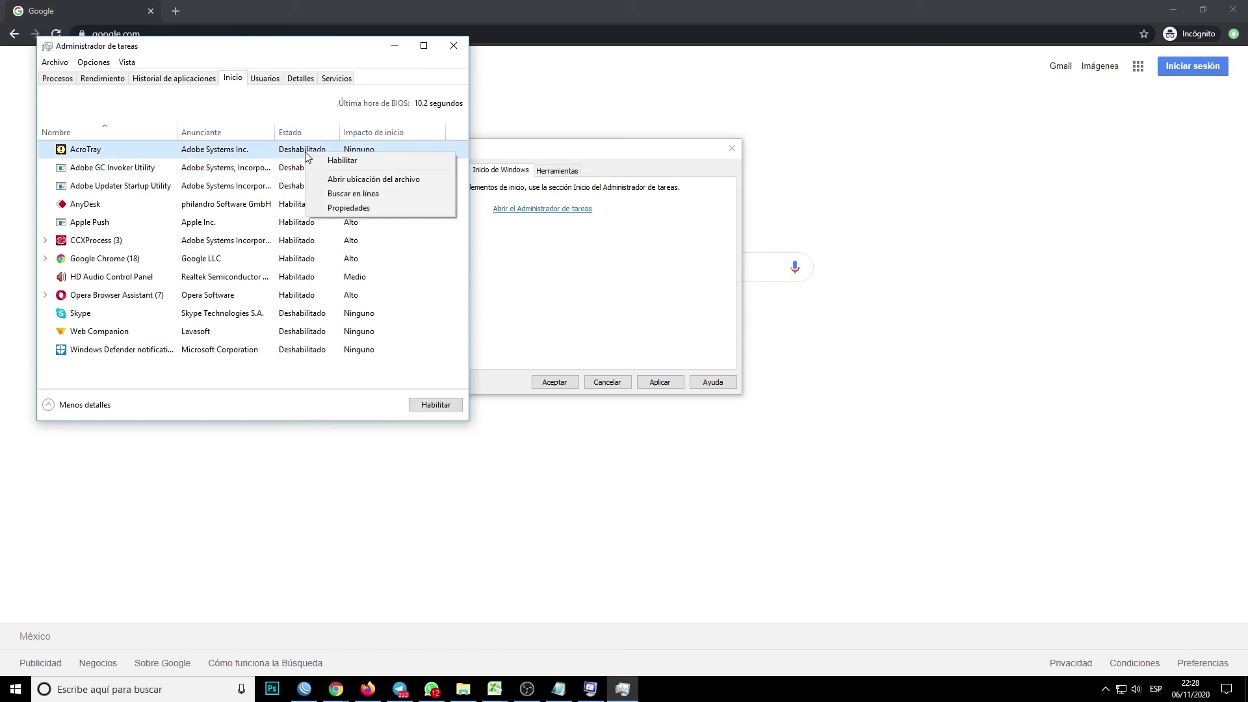
{"action": "left_click", "coordinate": [277, 172]}
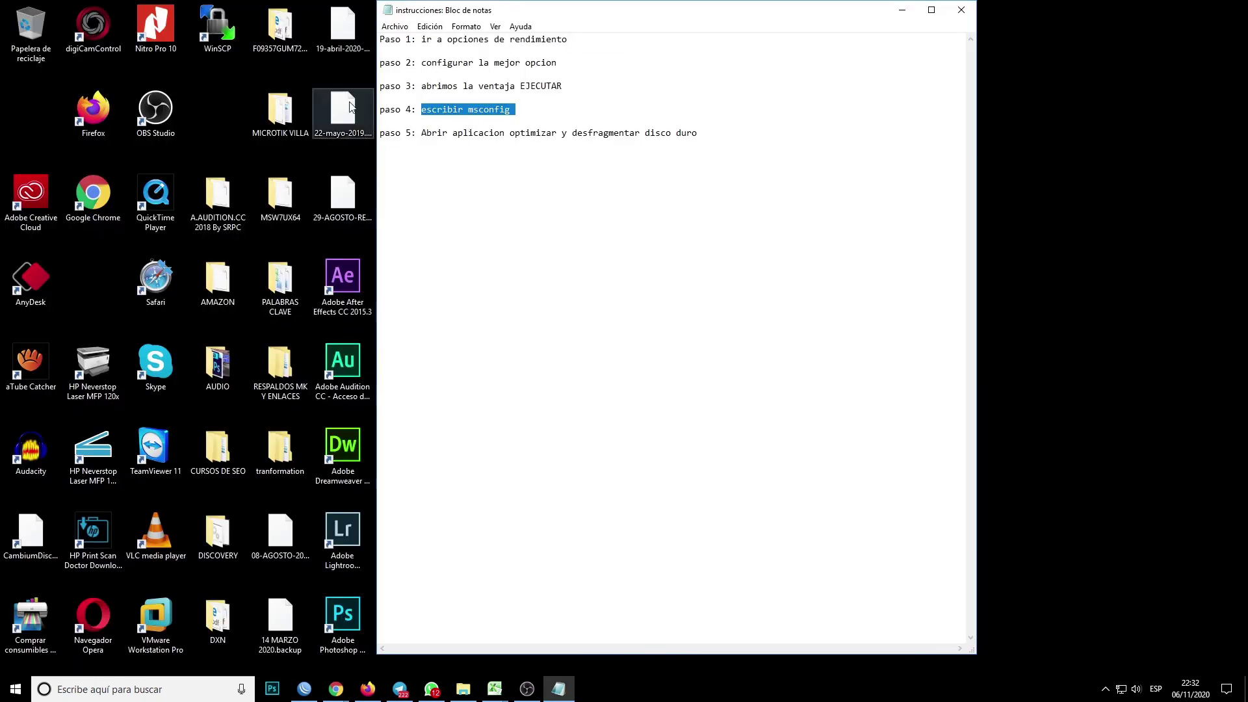
Read instruction 5 in the notes and open the properties of Disco local (C:) in File Explorer
{"action": "left_click_drag", "start_coordinate": [417, 133], "coordinate": [704, 135]}
{"action": "left_click", "coordinate": [713, 233]}
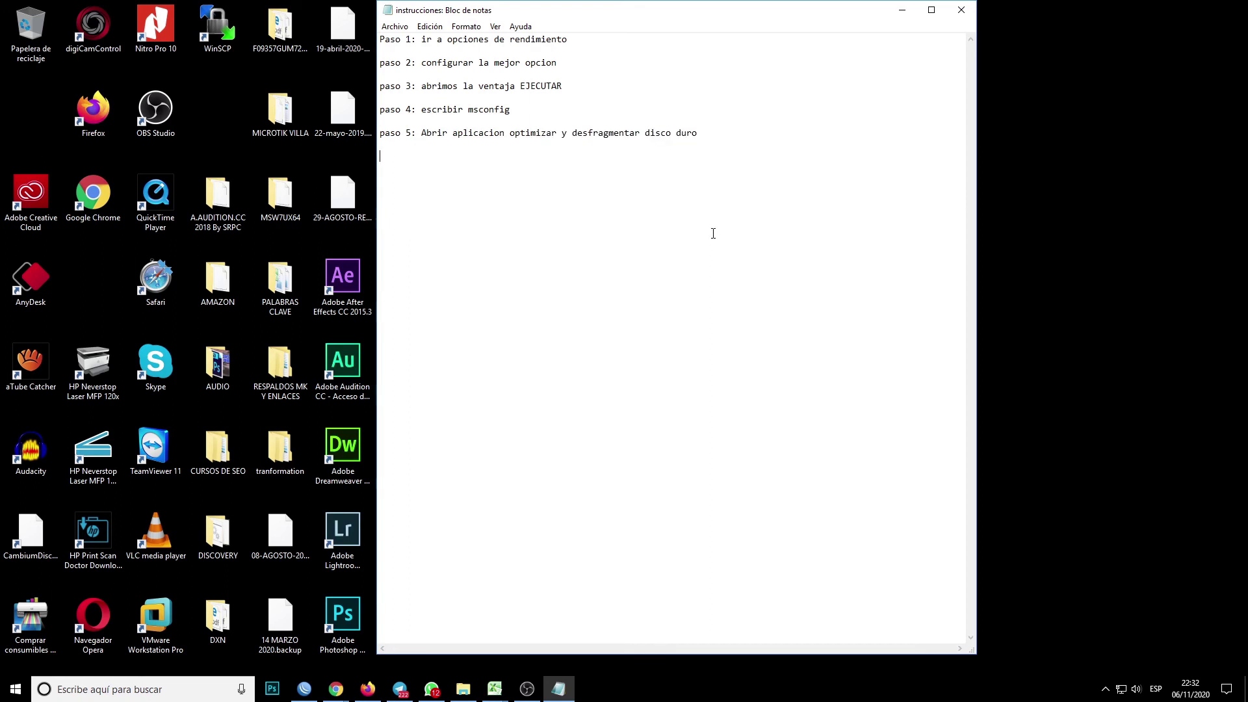
{"action": "key", "text": "super+e"}
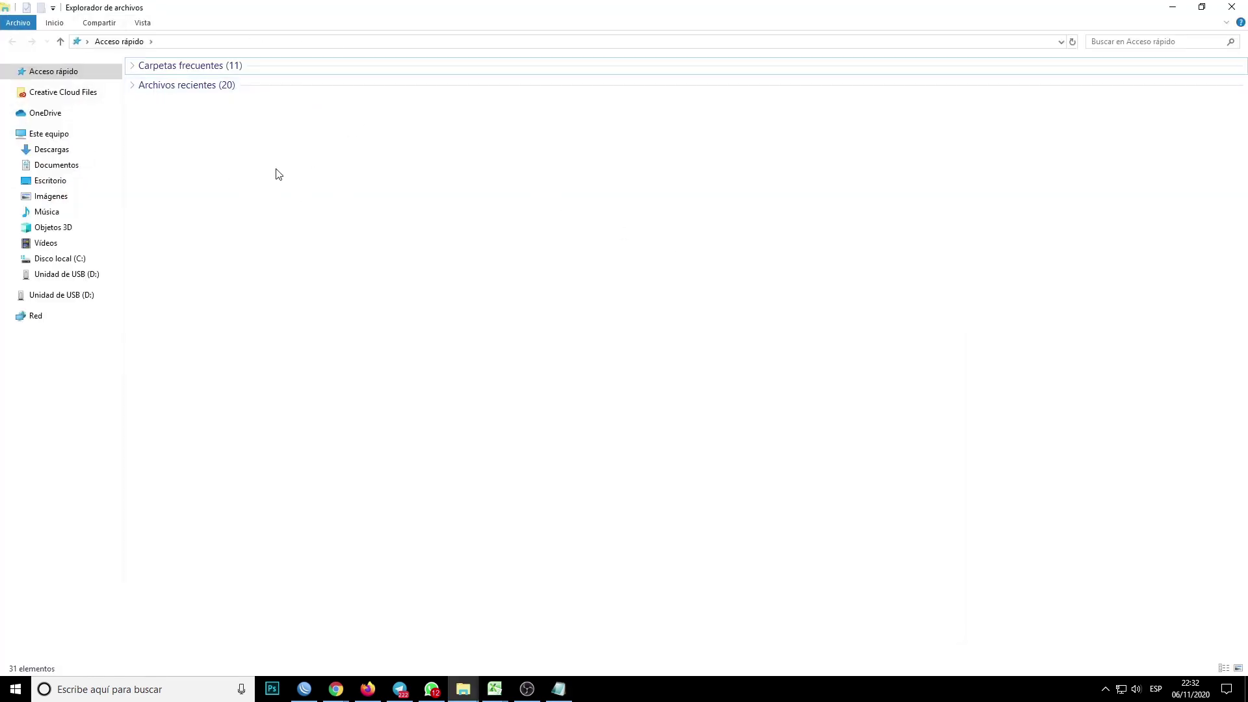
{"action": "left_click", "coordinate": [42, 136]}
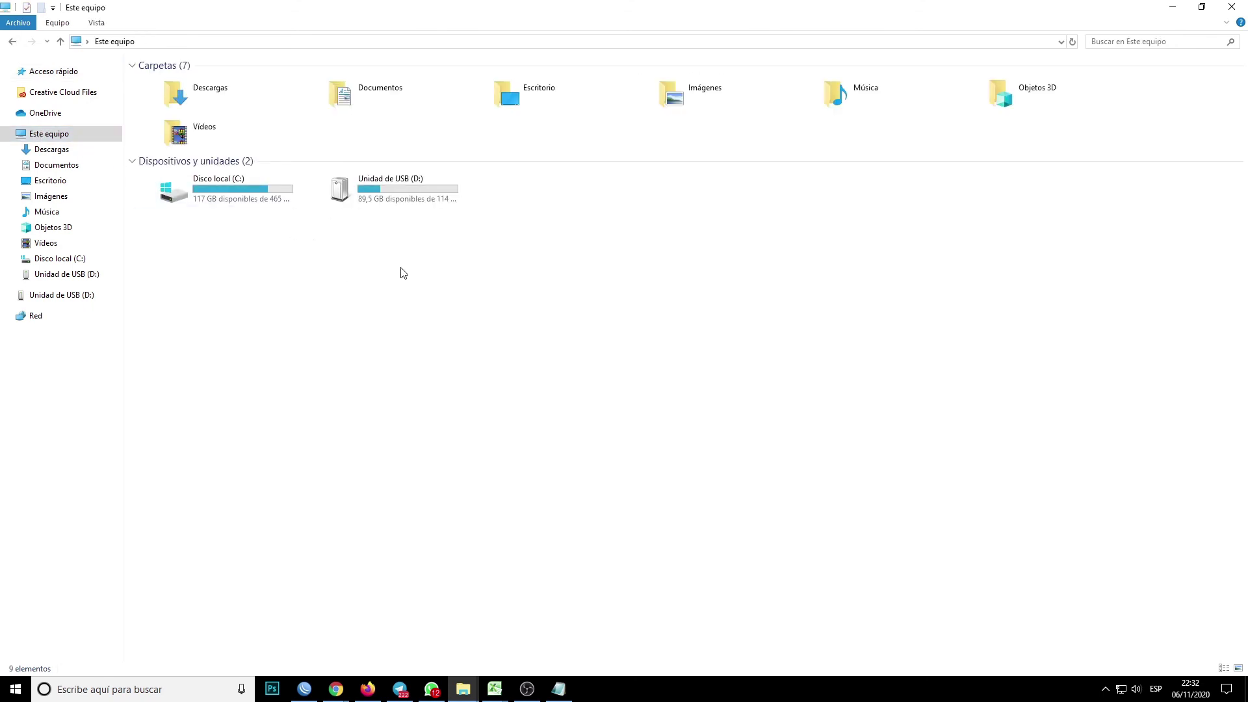
{"action": "right_click", "coordinate": [226, 198]}
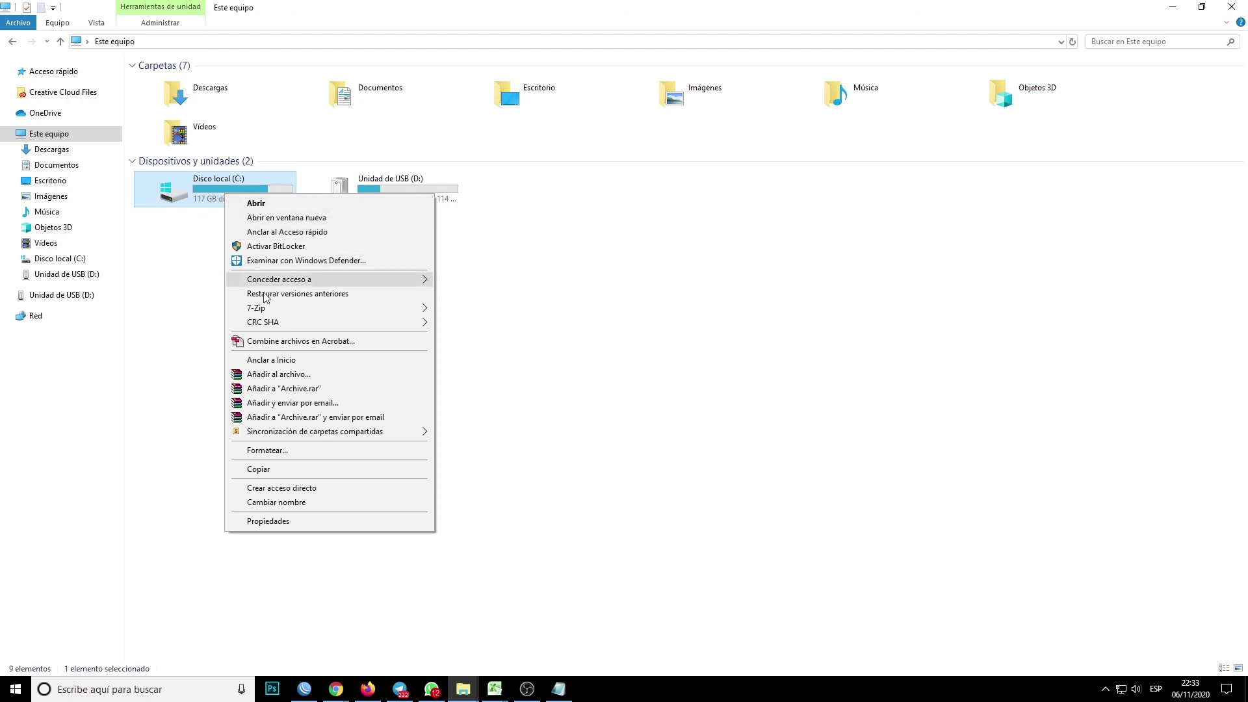
{"action": "left_click", "coordinate": [280, 523]}
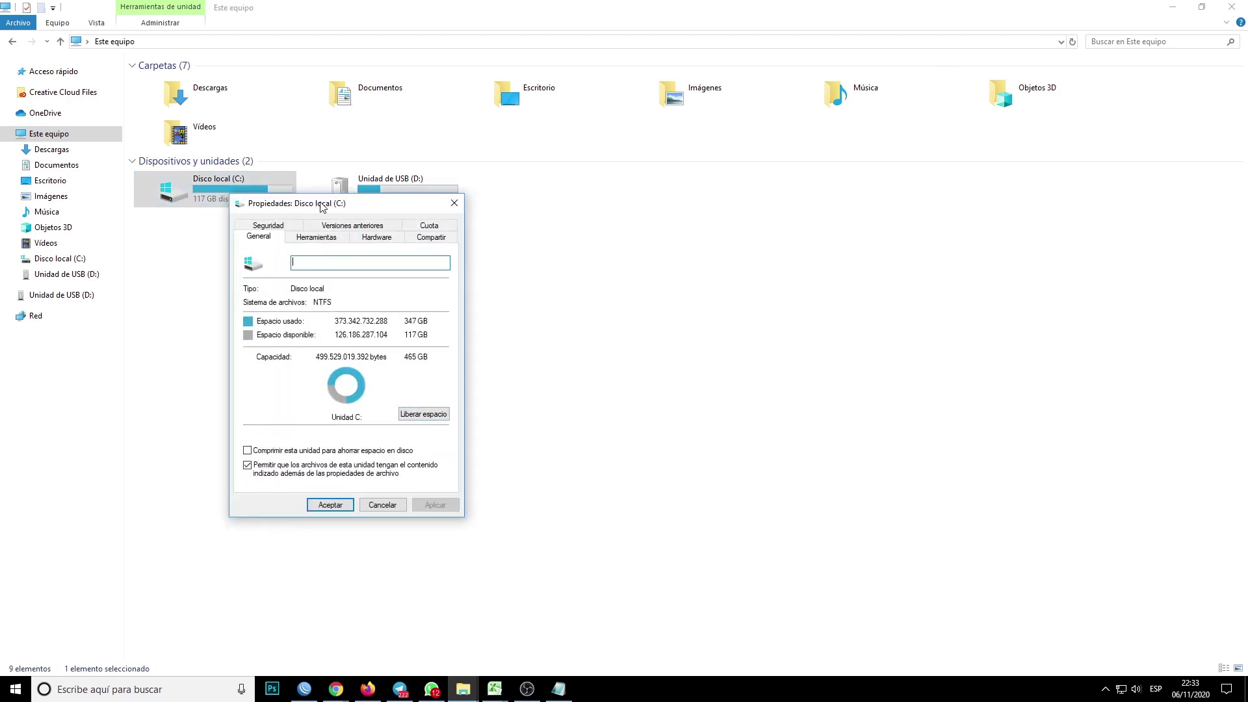
{"action": "left_click_drag", "start_coordinate": [322, 207], "coordinate": [406, 77]}
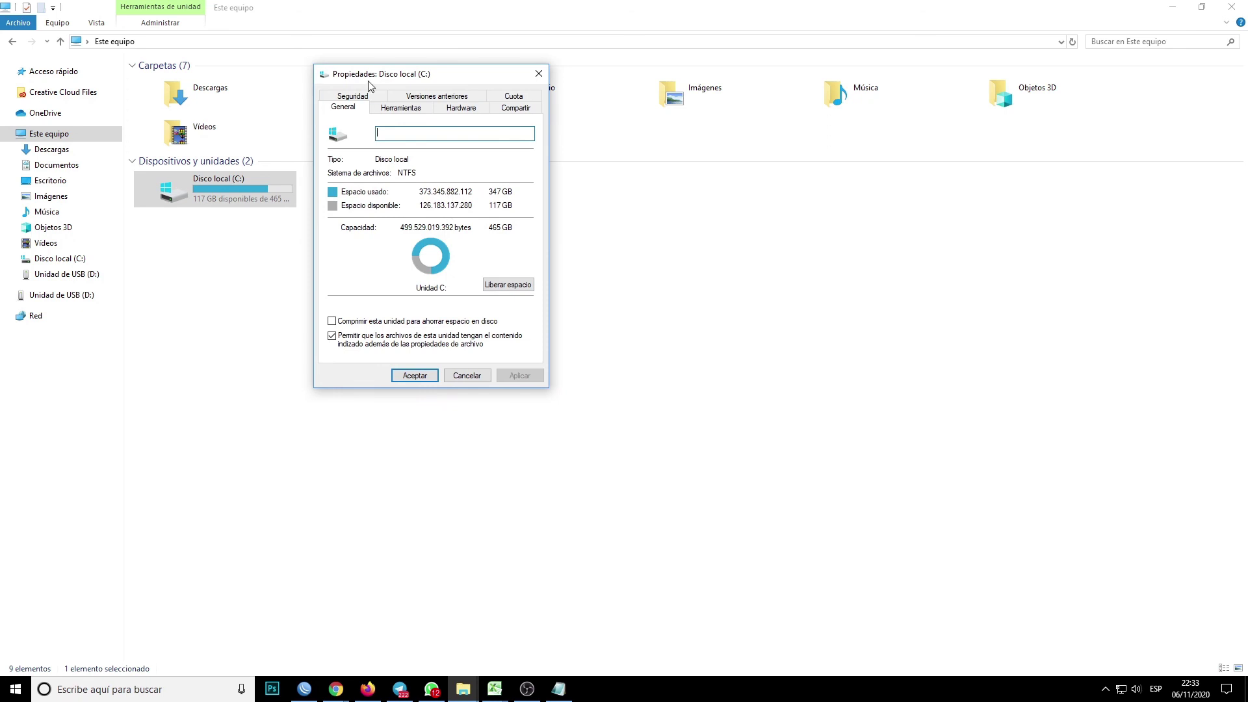
Open the drive optimization and defragmentation tool from the C: disk properties
{"action": "left_click", "coordinate": [393, 111]}
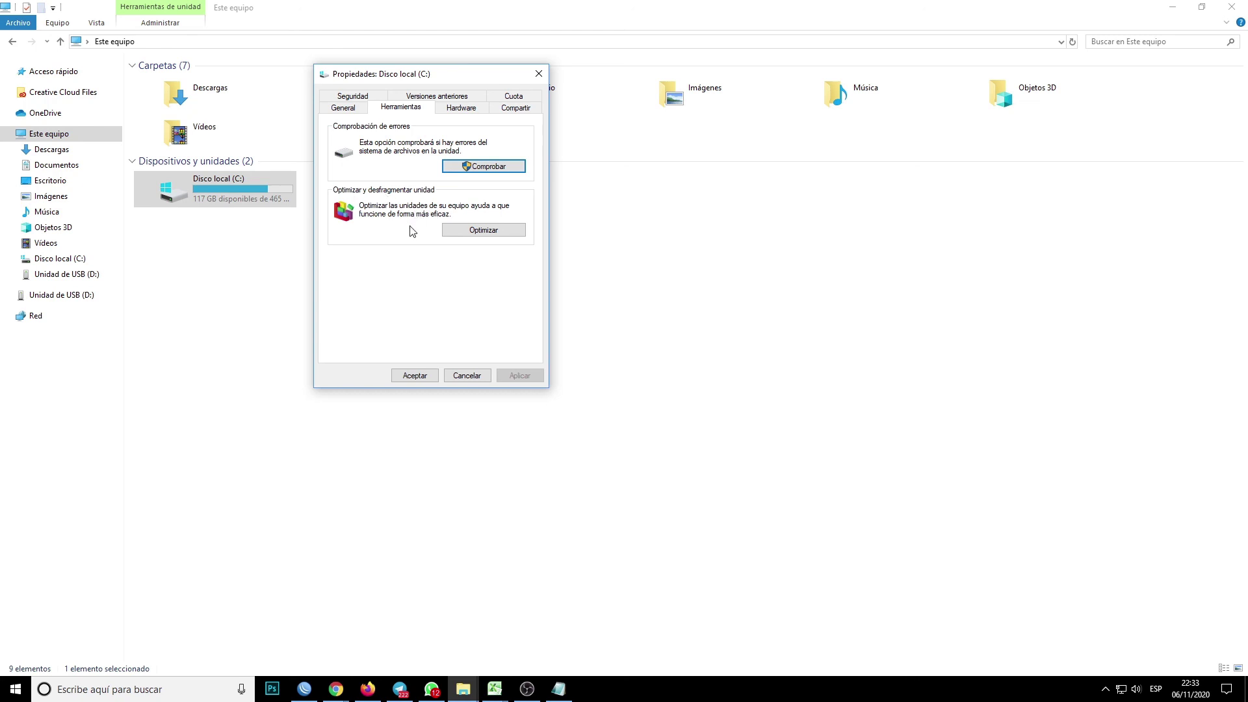
{"action": "left_click", "coordinate": [475, 232]}
{"action": "left_click_drag", "start_coordinate": [548, 203], "coordinate": [478, 81]}
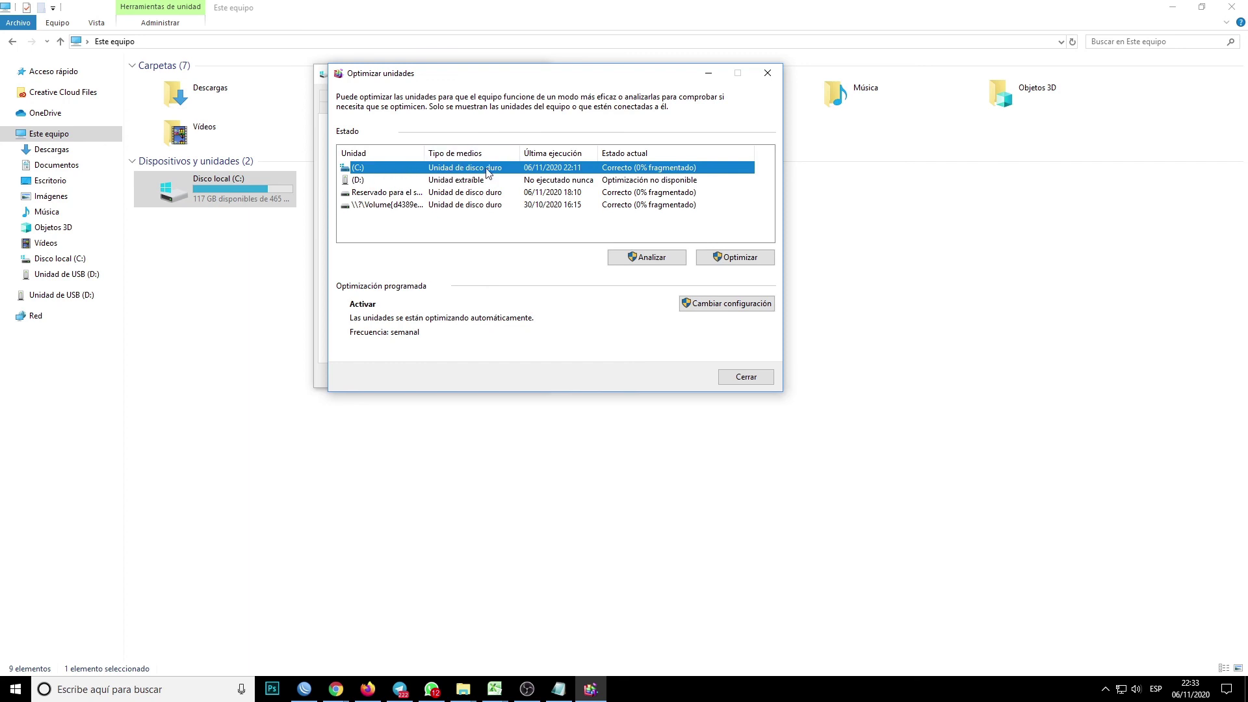
Analyze the C: drive and start optimizing it
{"action": "left_click", "coordinate": [472, 182]}
{"action": "left_click", "coordinate": [459, 170]}
{"action": "left_click", "coordinate": [657, 259]}
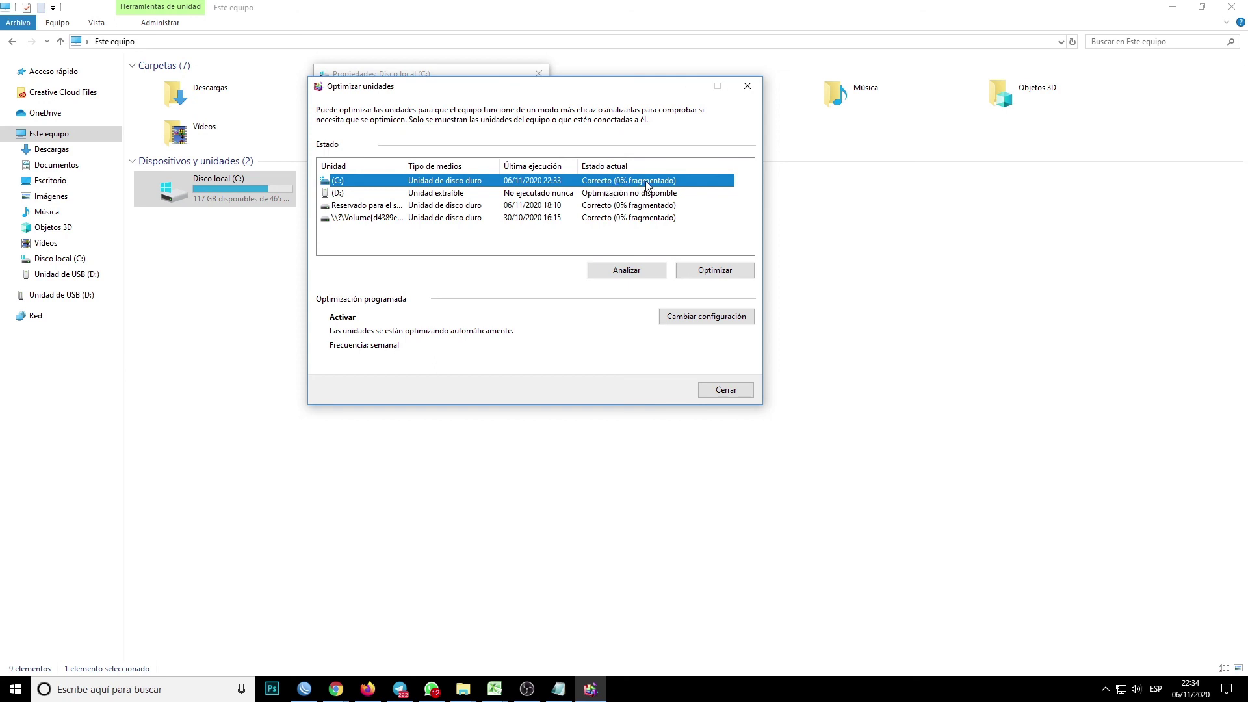
{"action": "left_click", "coordinate": [715, 272]}
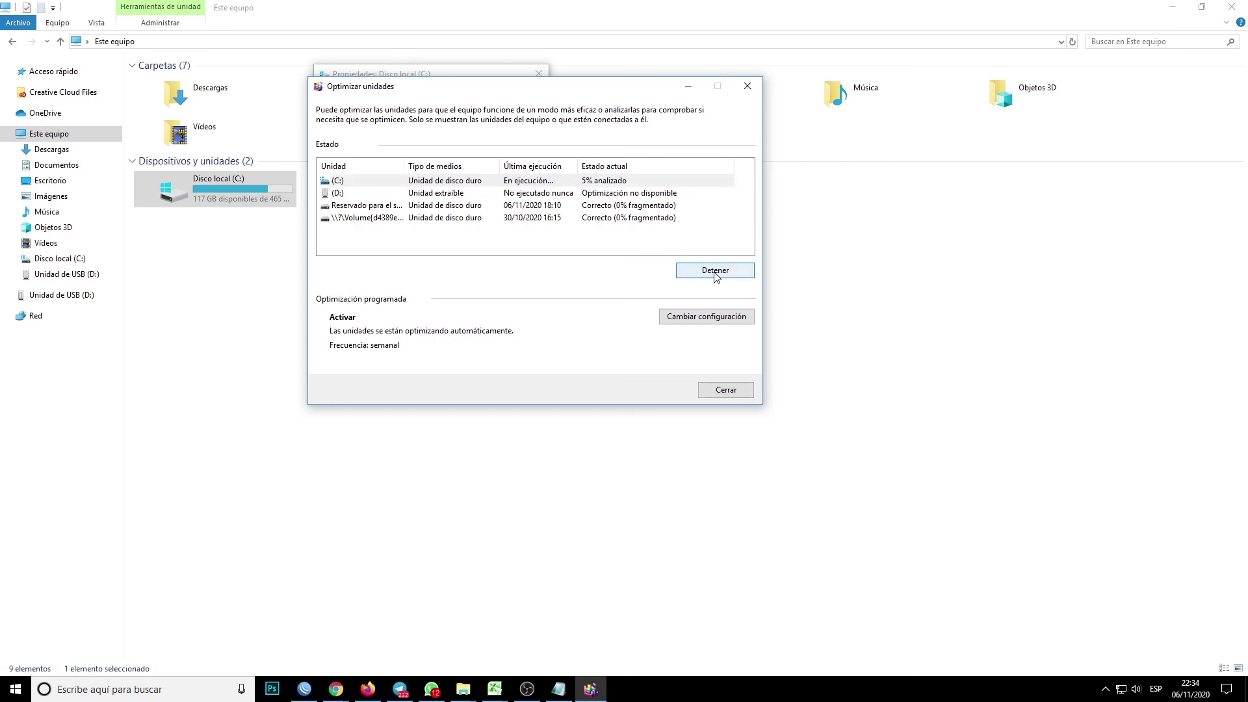